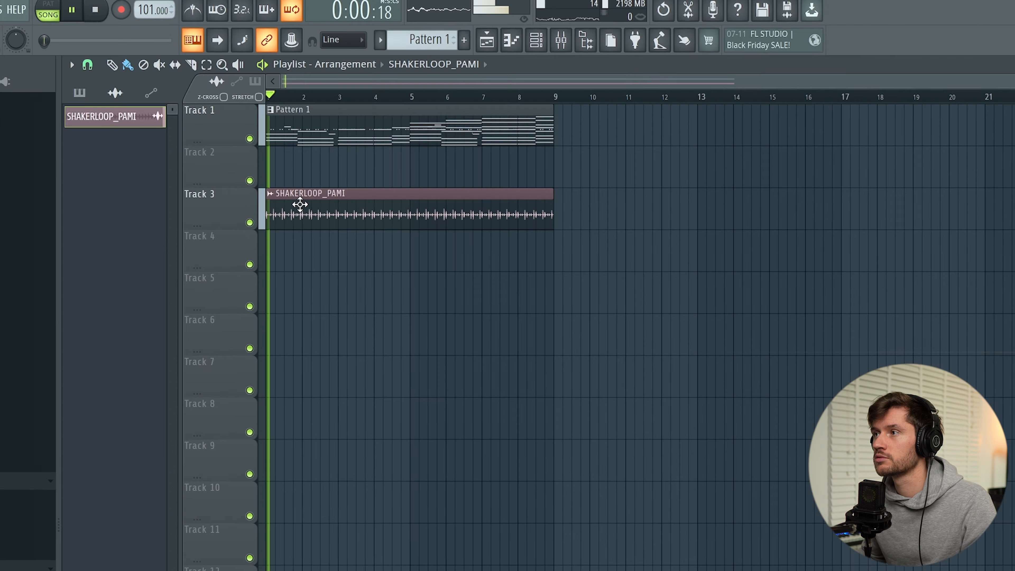
Check the audio clip settings of the SHAKERLOOP_PAMI loop on Track 3 and close them.
left_click(296, 198)
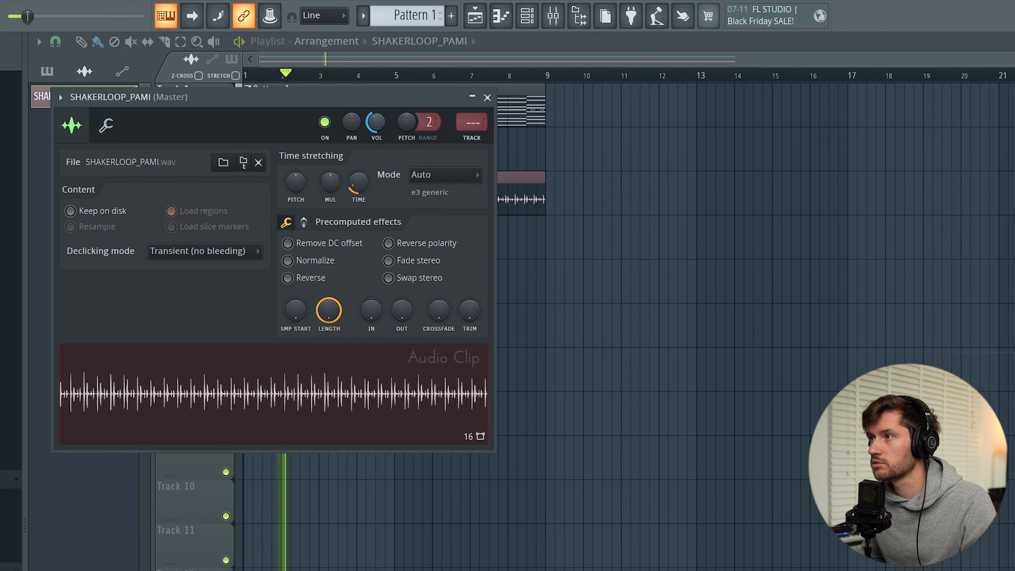
left_click(492, 106)
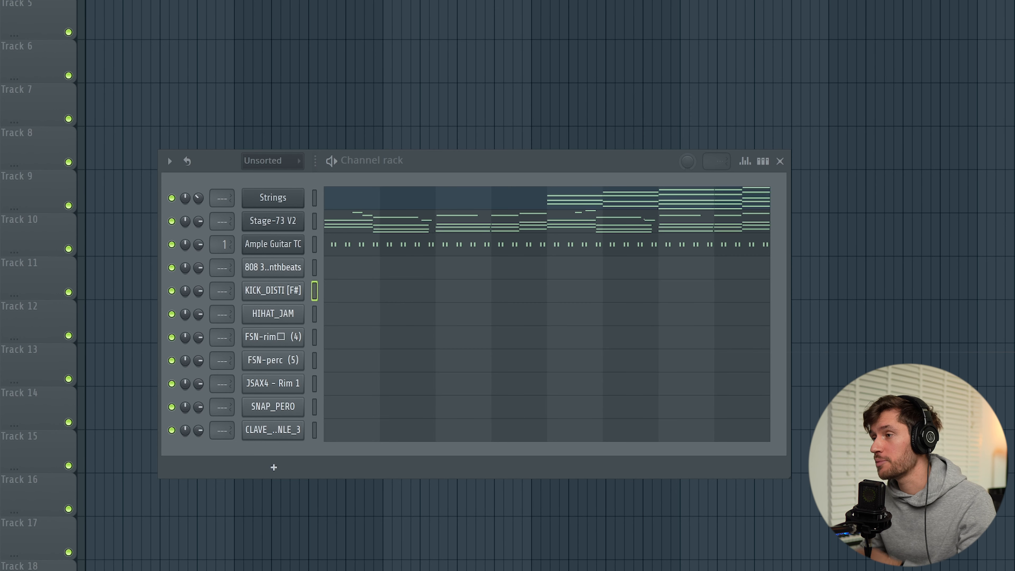
Program a repeating pattern of short C5 notes for the FSN-rim (4) channel across the bars of Pattern 1.
left_click(273, 337)
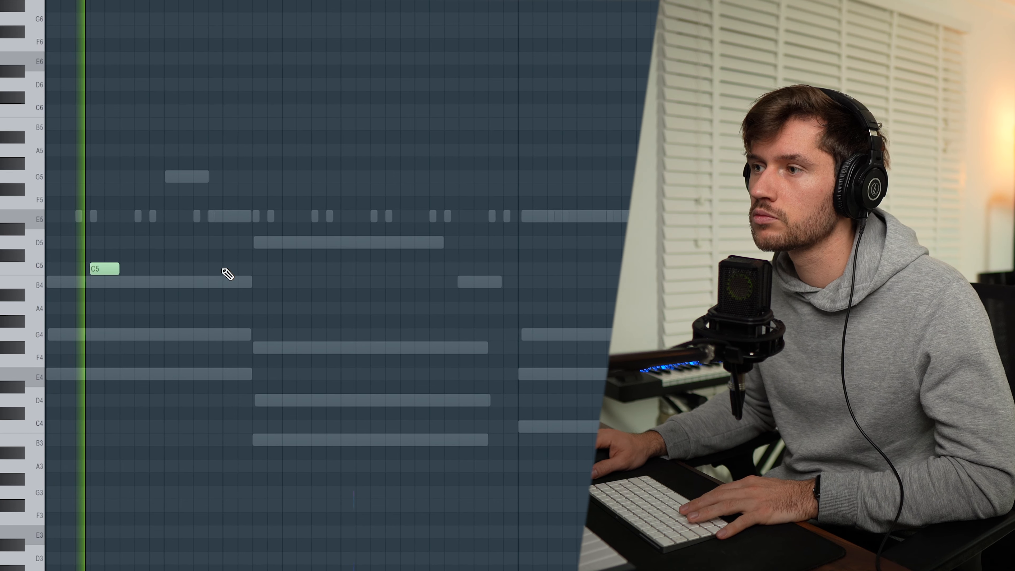
left_click(224, 269)
left_click(298, 268)
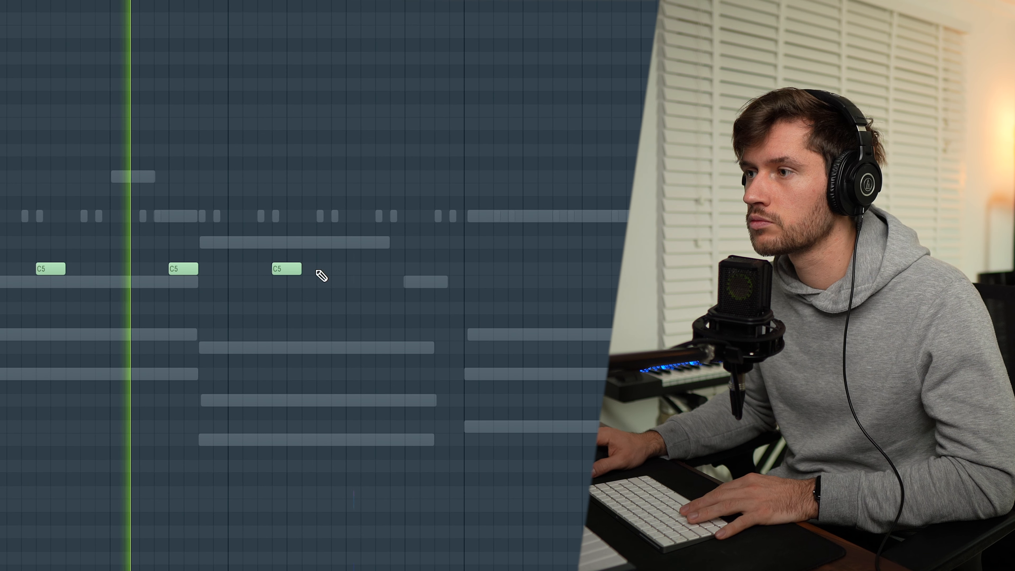
left_click(346, 270)
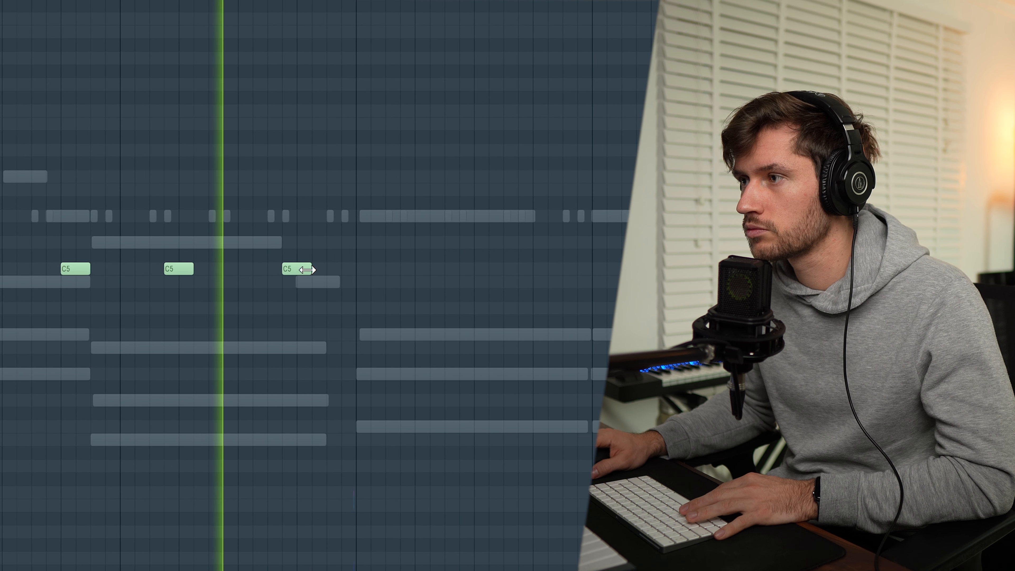
left_click(334, 268)
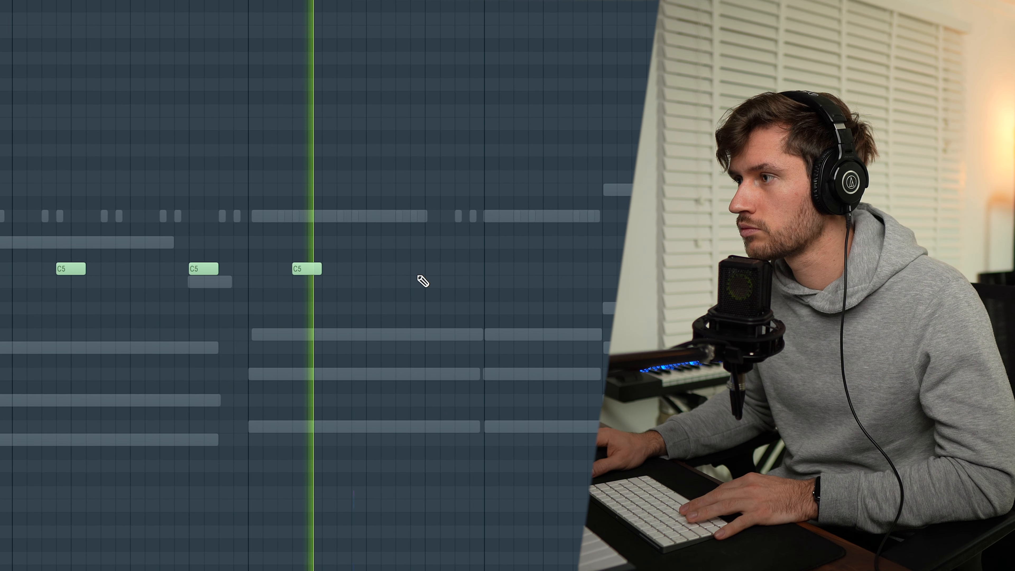
left_click(437, 268)
left_click(492, 268)
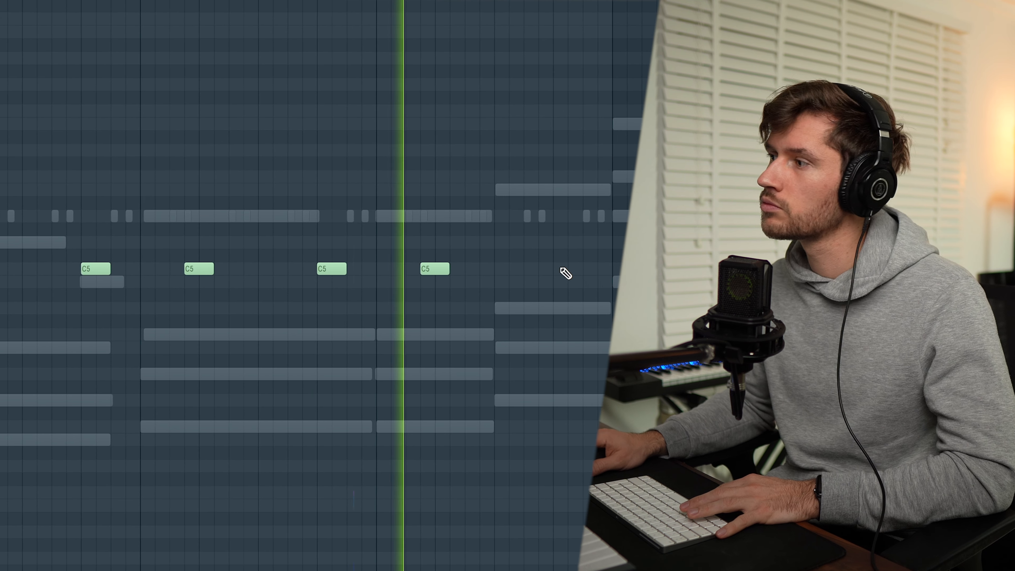
left_click(560, 268)
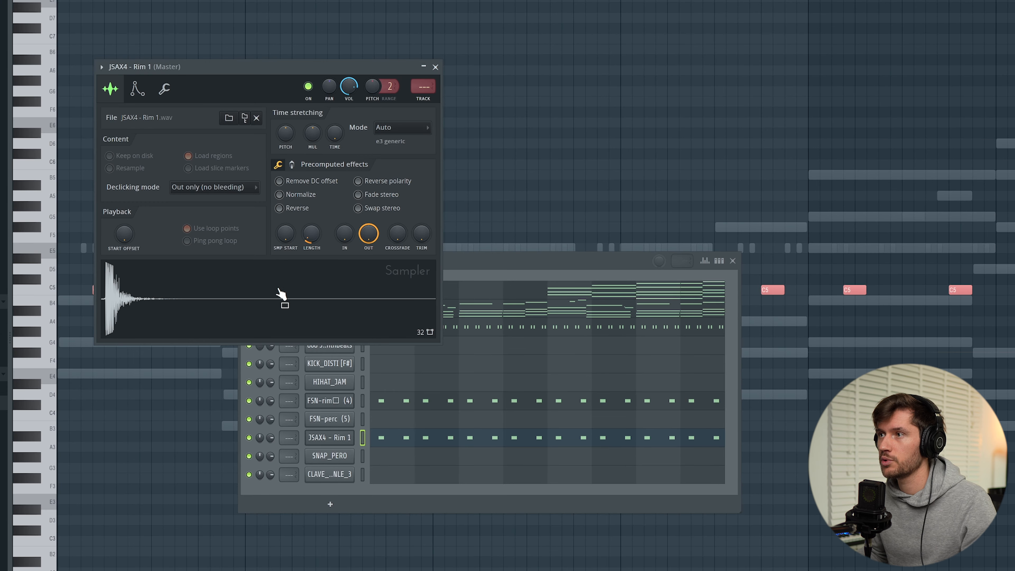
Close the JSAX4 - Rim 1 sampler settings and adjust that channel's volume in the channel rack.
left_click(435, 66)
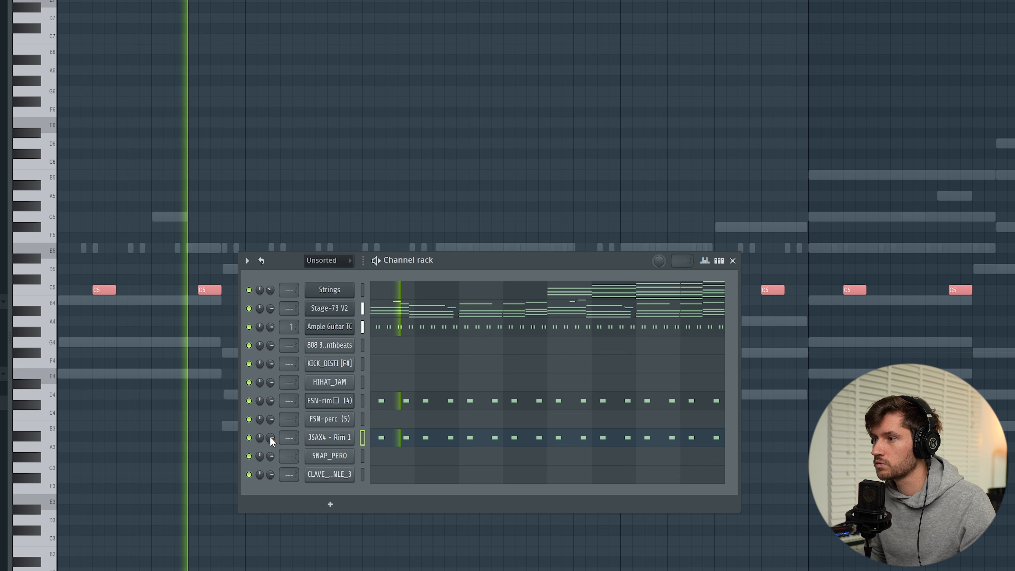
left_click_drag(271, 439, 281, 432)
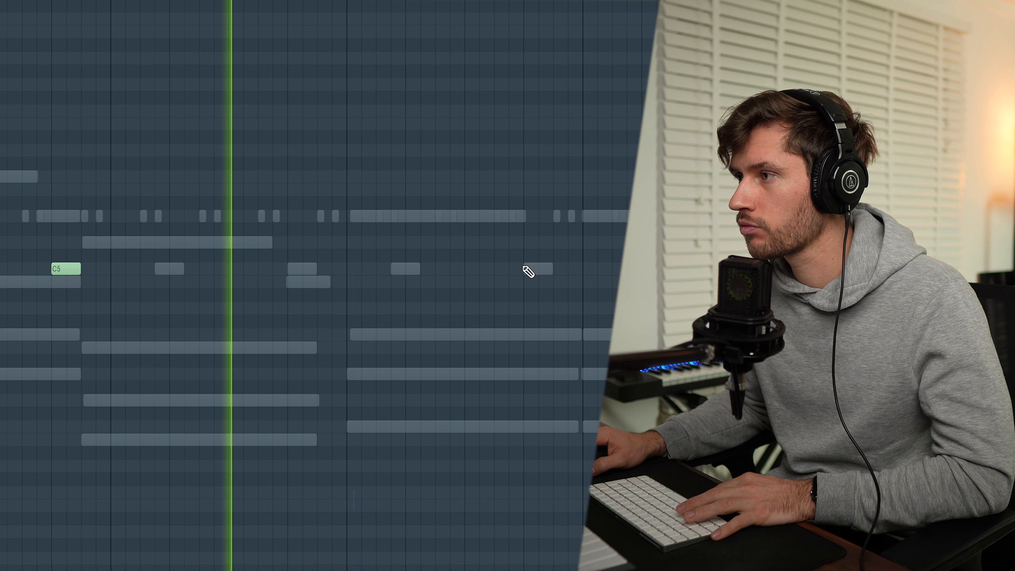
Add another C5 note to the SNAP_PERO pattern two bars after the first snap.
left_click(581, 271)
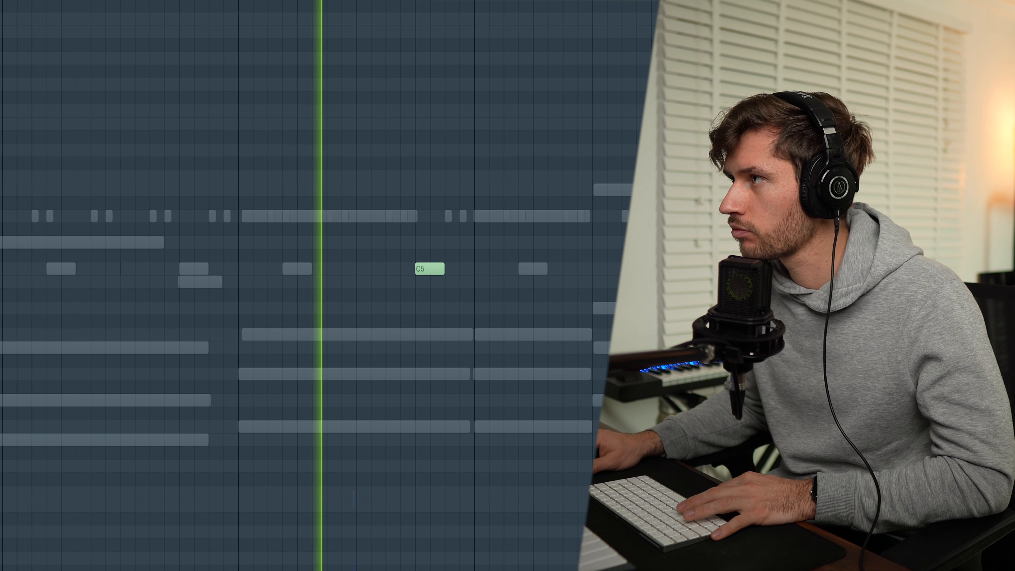
scroll(610, 175, "down", 2)
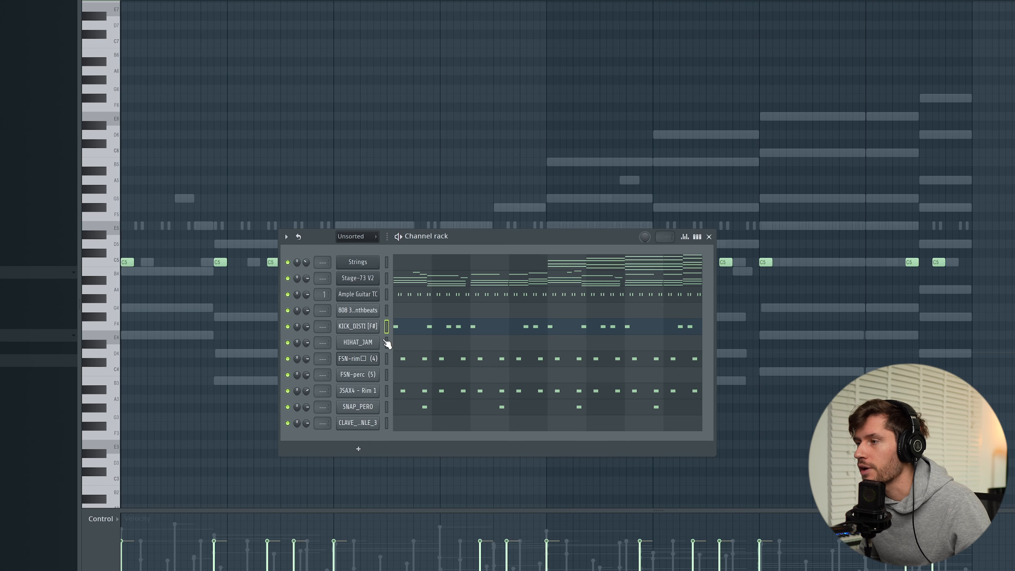
Check the HIHAT_JAM channel's sampler settings and close them.
left_click(356, 343)
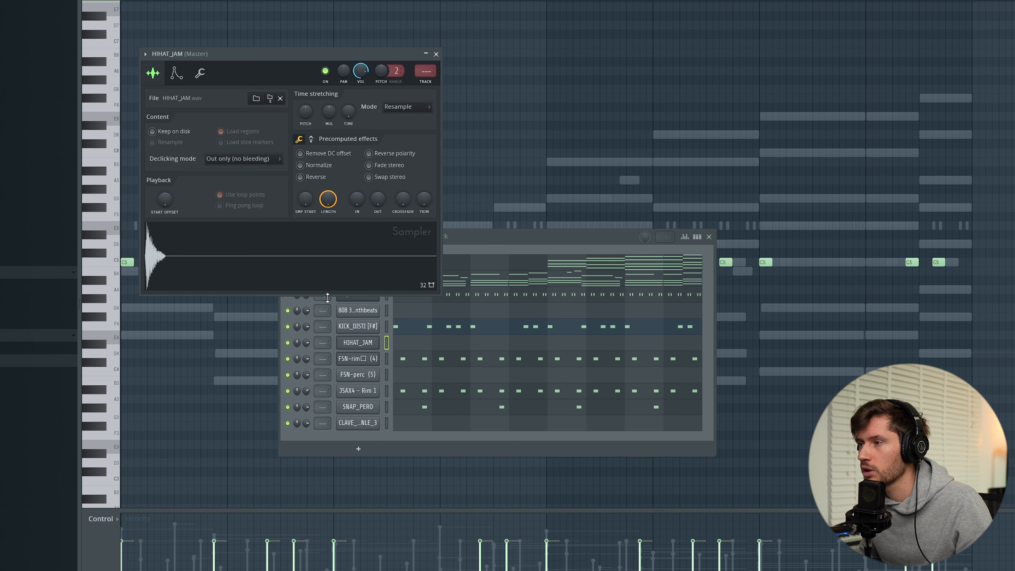
left_click(436, 54)
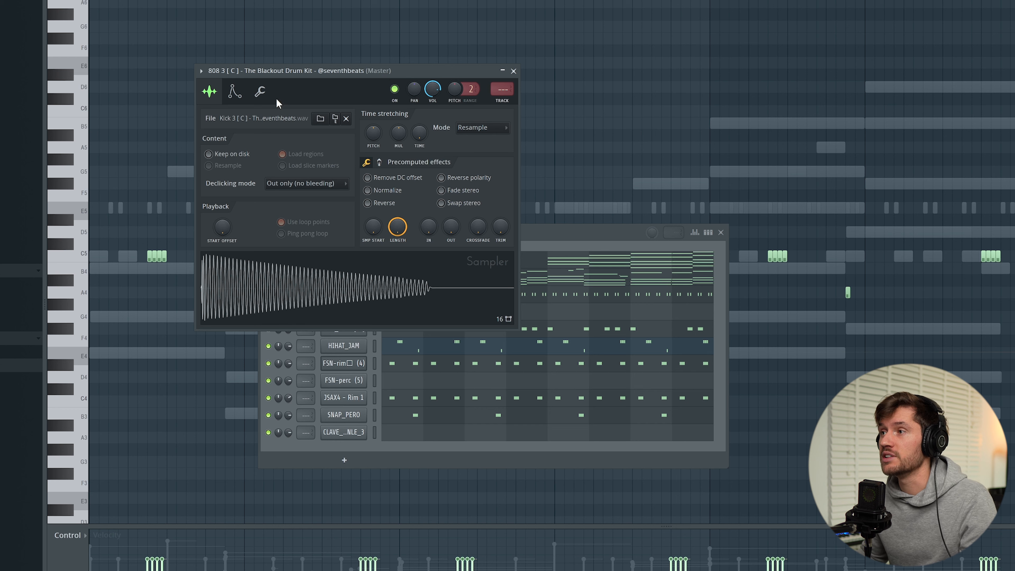
View the volume envelope of the 808 channel and close its sampler window.
left_click(235, 93)
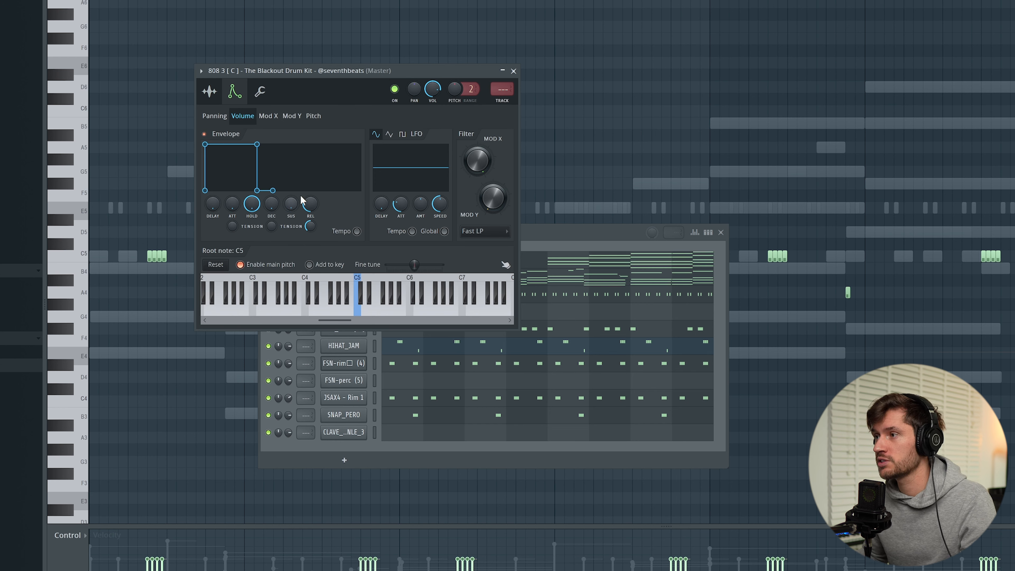
left_click(513, 71)
Extend the long E5 note of the 808 line to the end of bar 2.
left_click(396, 312)
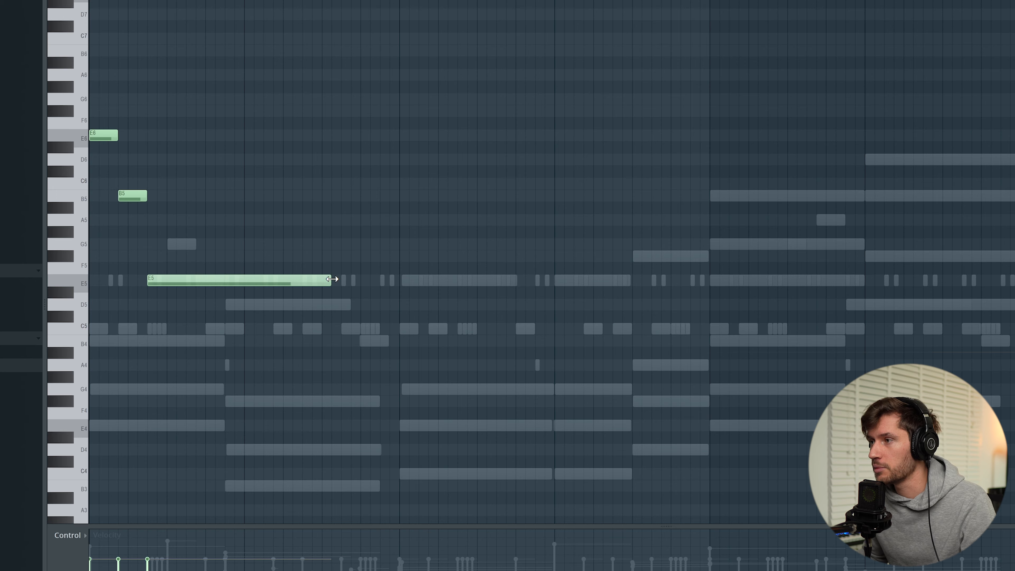
key("space")
left_click_drag(331, 278, 463, 276)
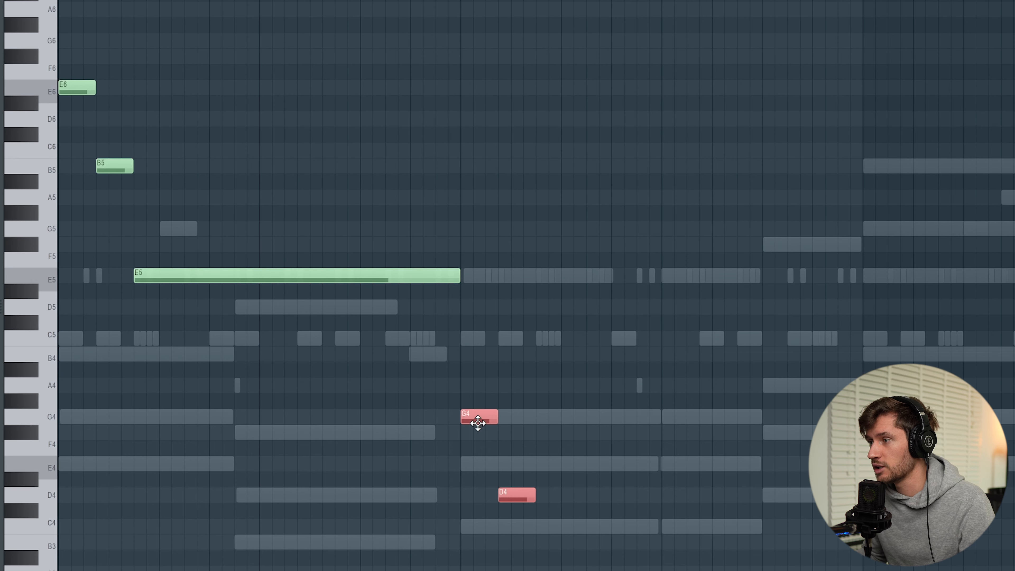
Raise the copied 808 phrase to C6, G5 and C5, and shorten its C5 note to the end of bar 3.
left_click_drag(481, 195, 481, 150)
left_click(612, 186, "ctrl")
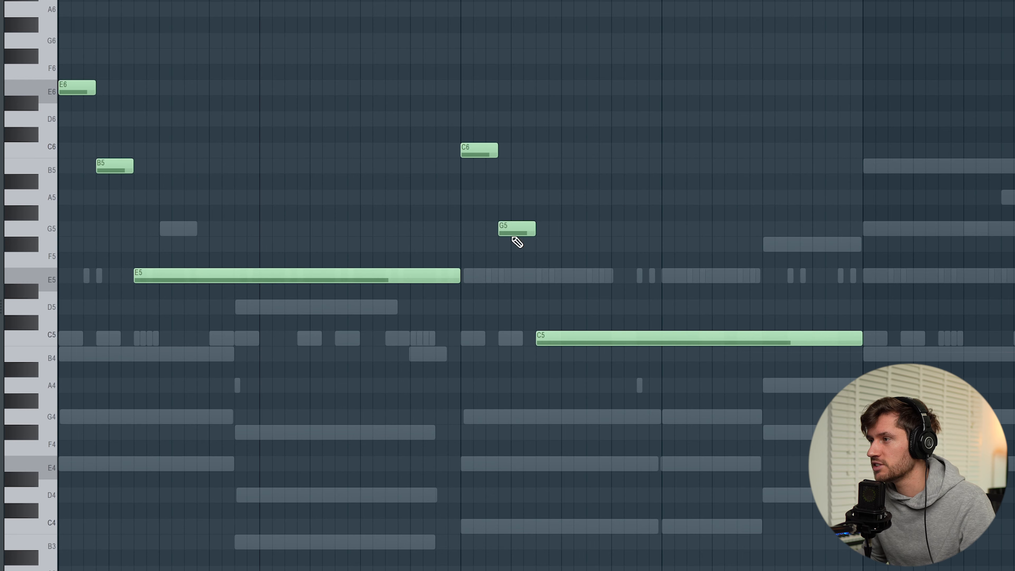
left_click_drag(862, 339, 749, 336)
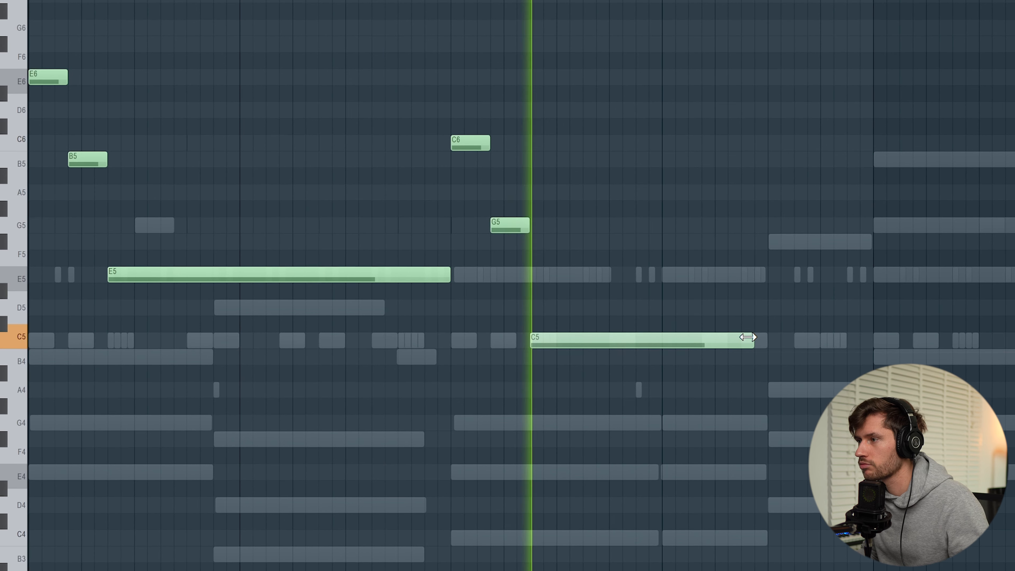
left_click_drag(747, 337, 660, 337)
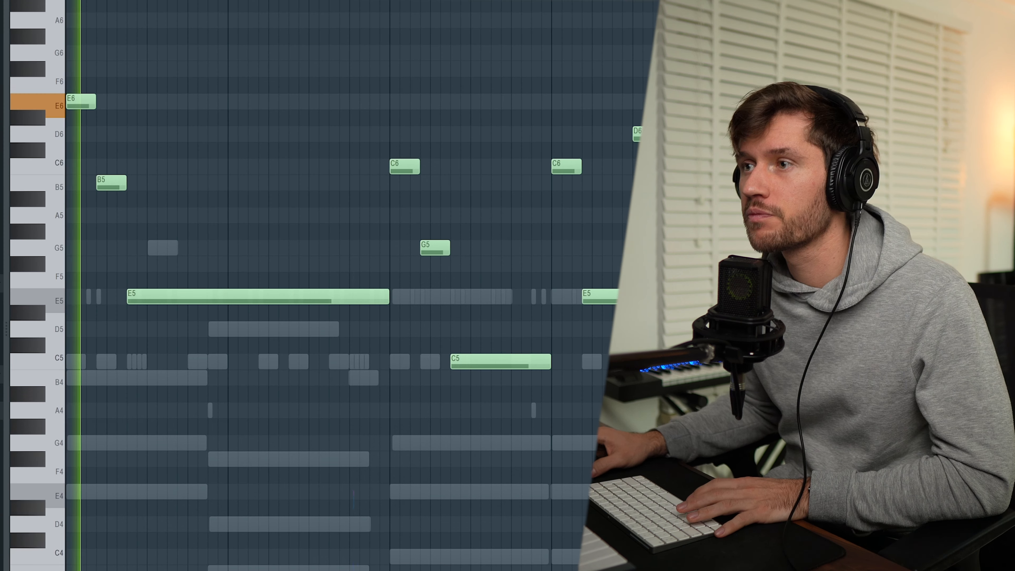
Select the whole four-bar 808 line and duplicate it into the following four bars.
left_click_drag(680, 446, 54, 46)
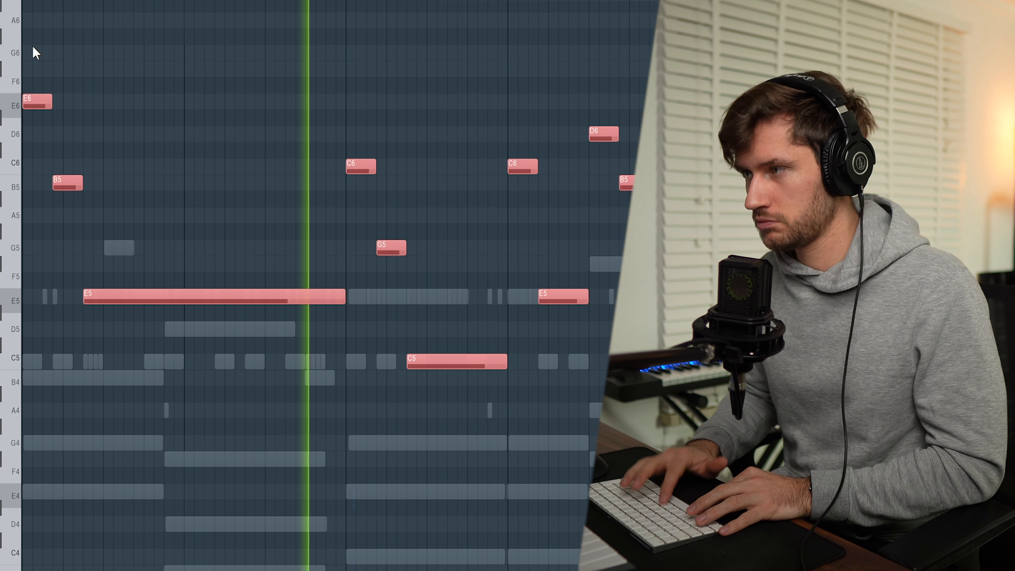
key("ctrl+d")
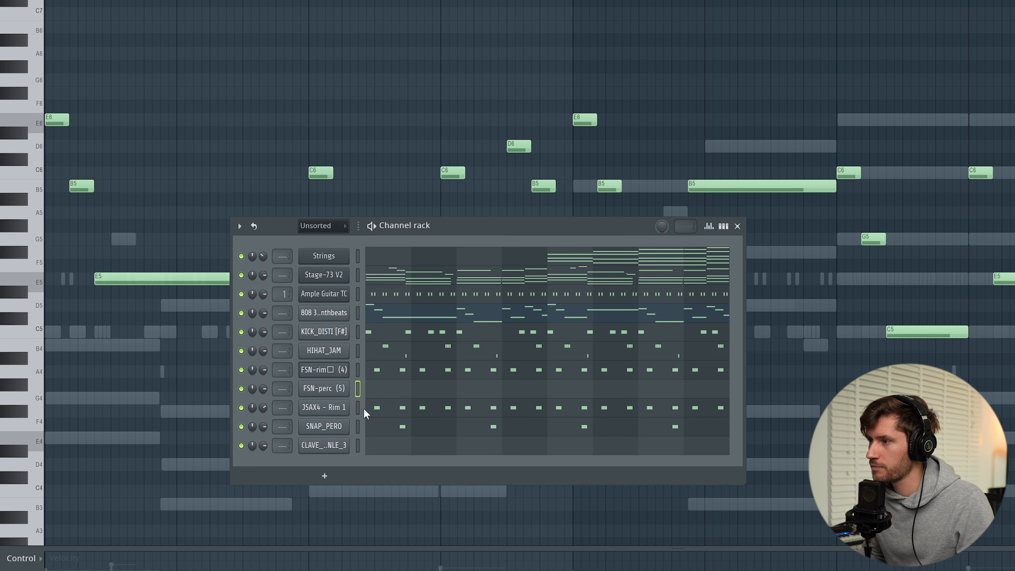
Open the FSN-perc (5) channel's piano roll.
left_click(388, 391)
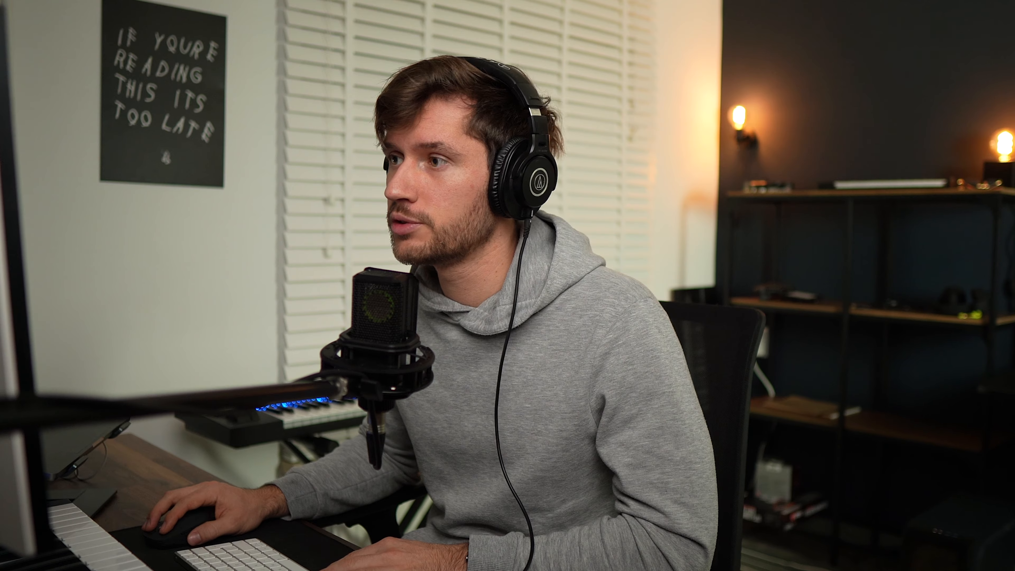
Set the SNAP_PERO reverb to 1.82 s decay, 18.6 % mix and 0.00 ms predelay, and close the plugin and mixer.
left_click_drag(228, 279, 236, 306)
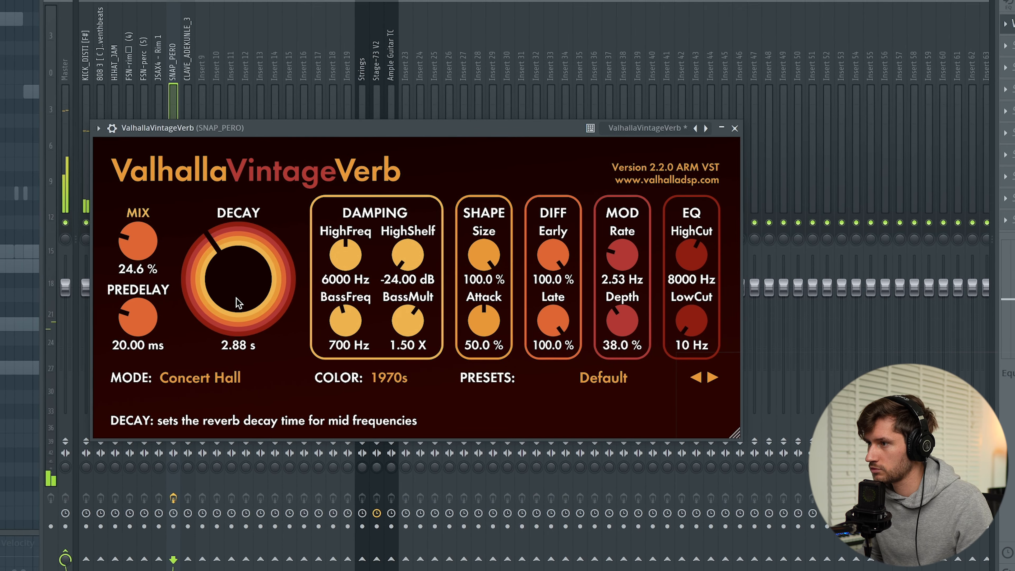
left_click_drag(145, 254, 145, 263)
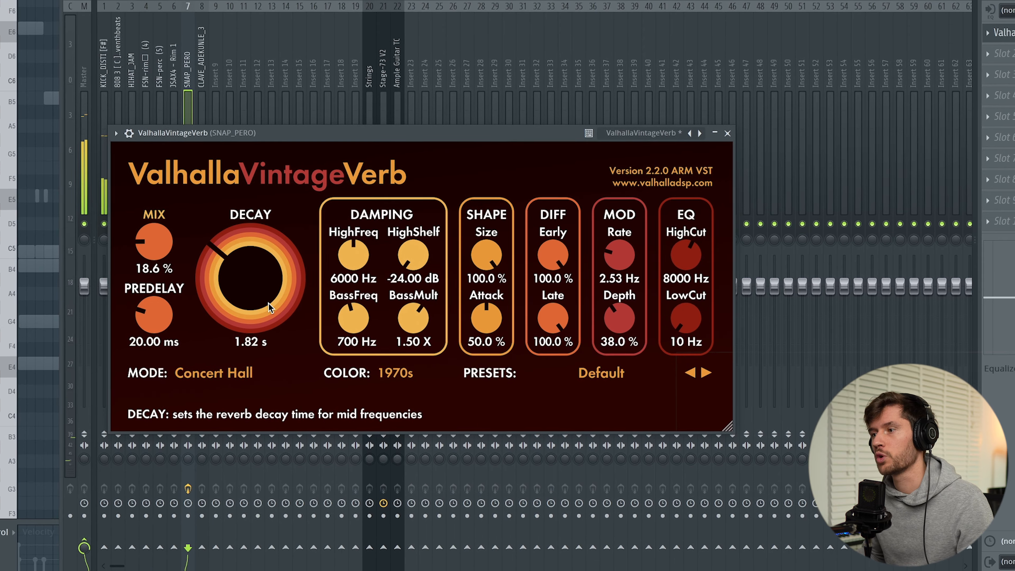
left_click_drag(154, 312, 155, 356)
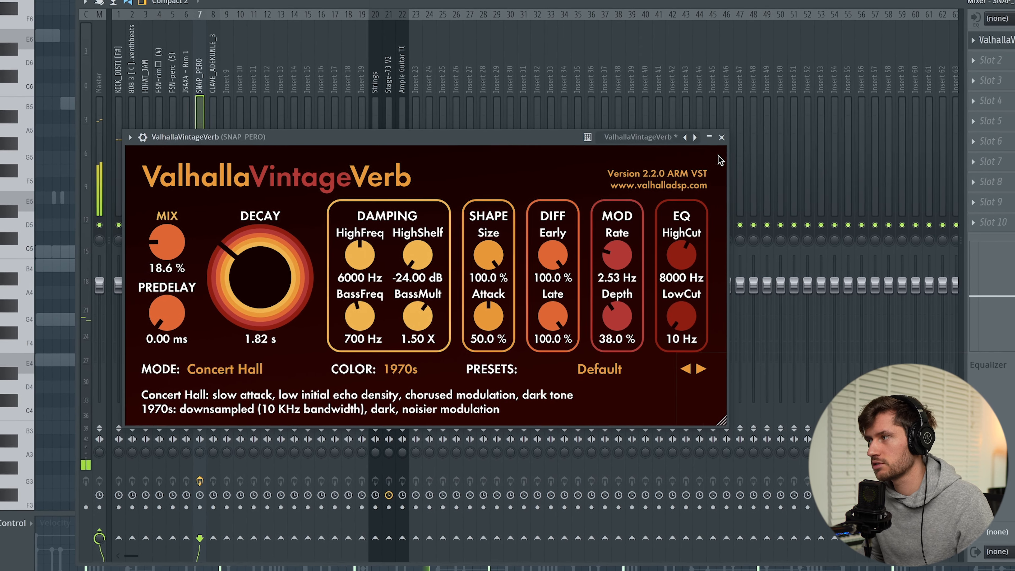
left_click(723, 137)
key("F9")
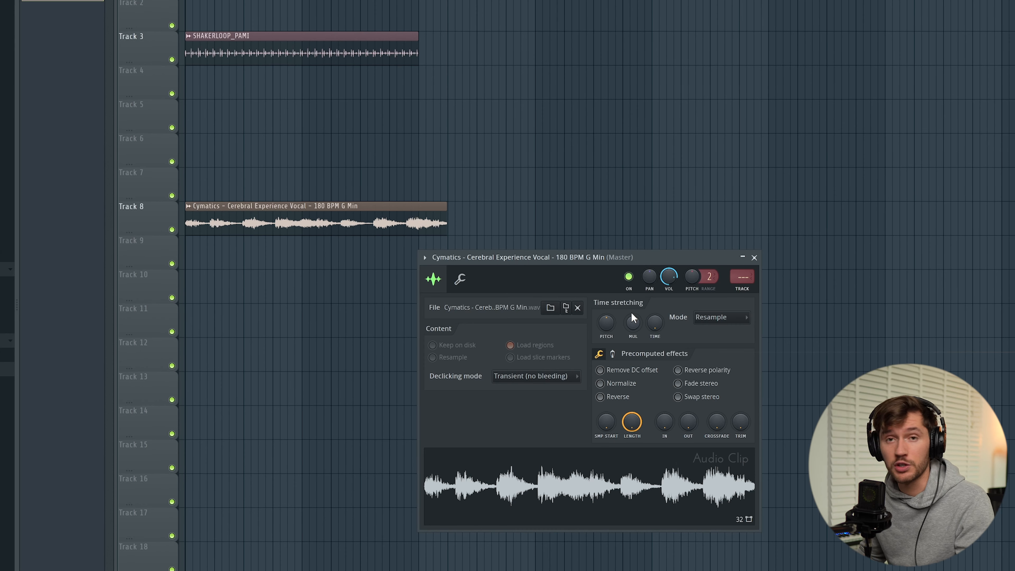
Time-stretch the Cymatics vocal clip to the shaker loop's length and set its stretch mode to e3 generic.
left_click_drag(655, 323, 655, 336)
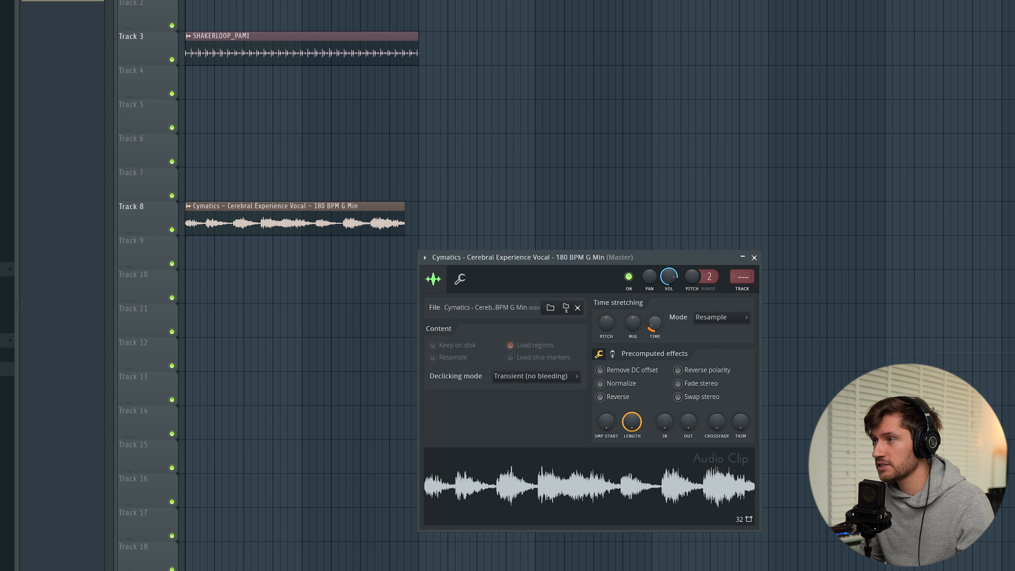
left_click(734, 320)
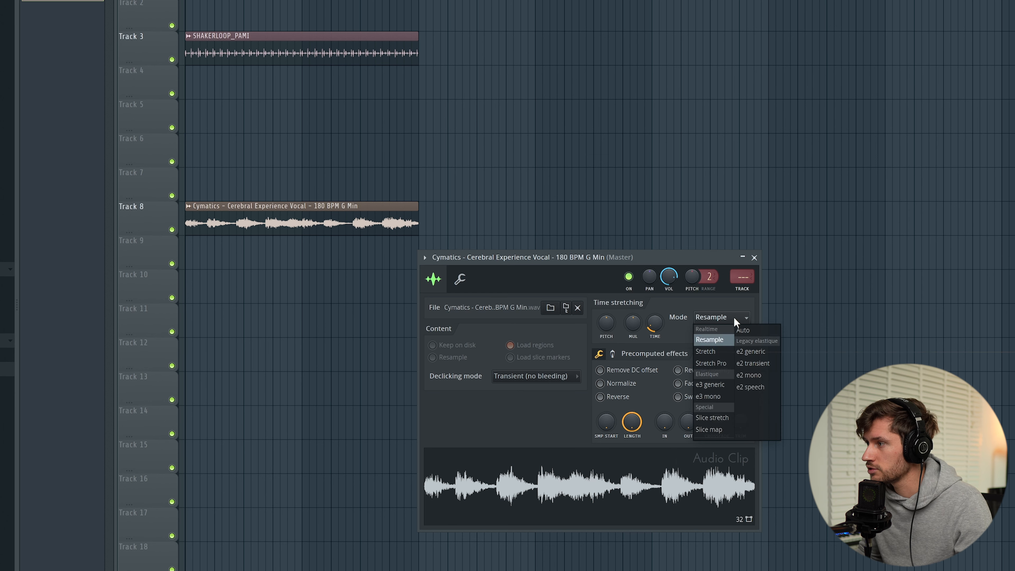
left_click(711, 385)
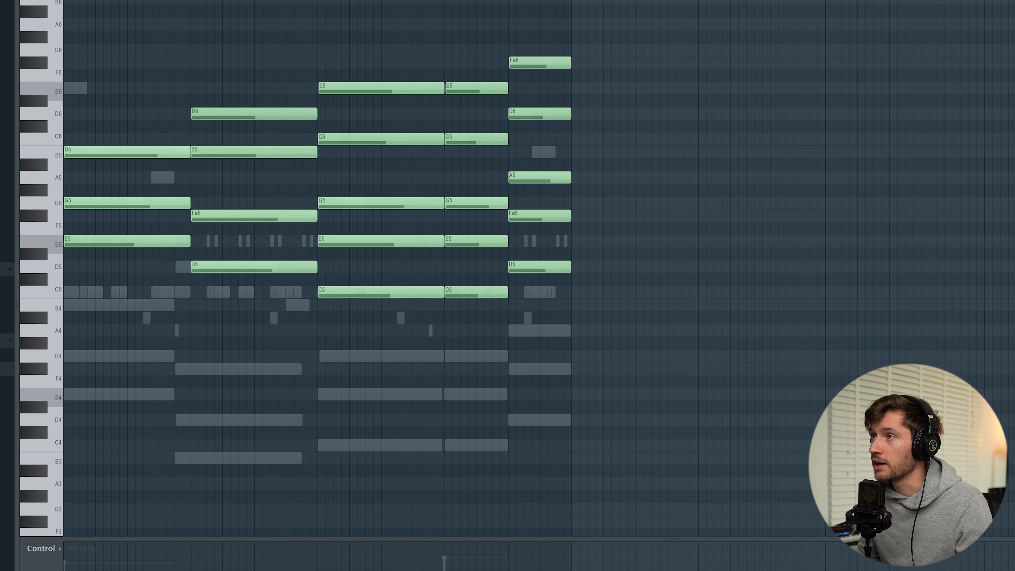
Review the string chords in the piano roll and open the settings of the Cymatics vocal clip on Track 8.
scroll(134, 125, "left", 10)
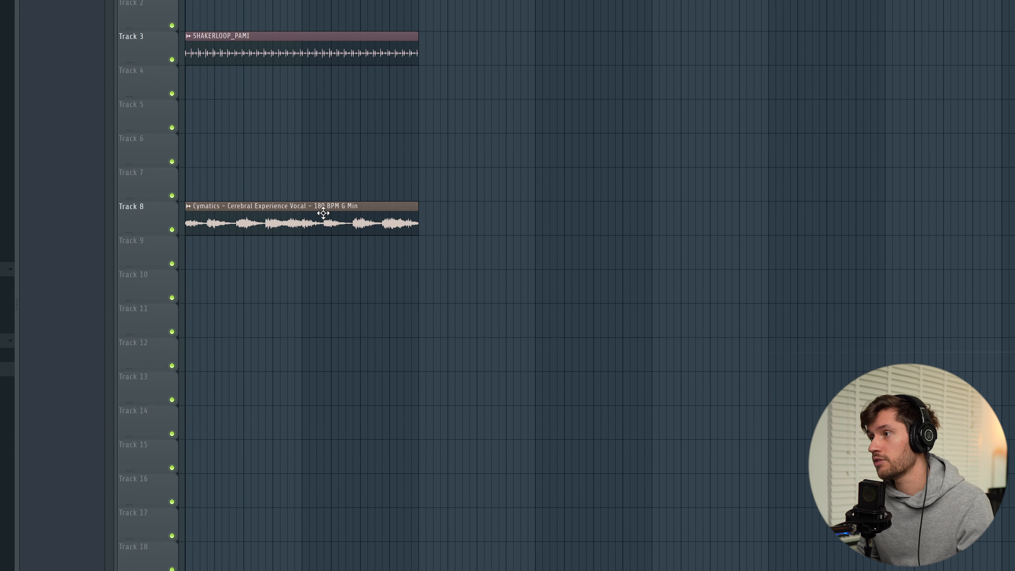
double_click(320, 208)
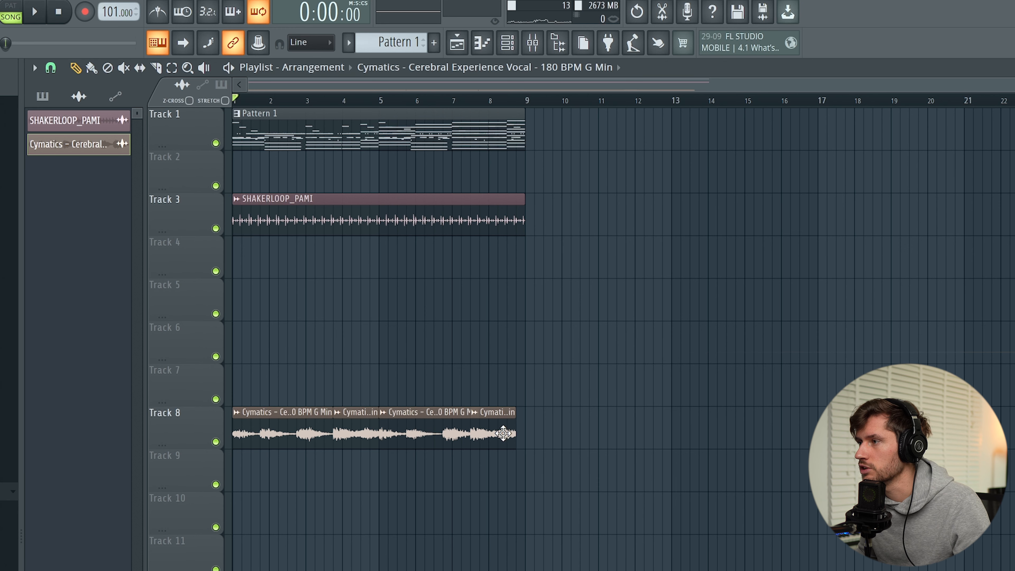
Clone the Cymatics vocal clip and place the copy at bar 1 on Track 11.
right_click(64, 149)
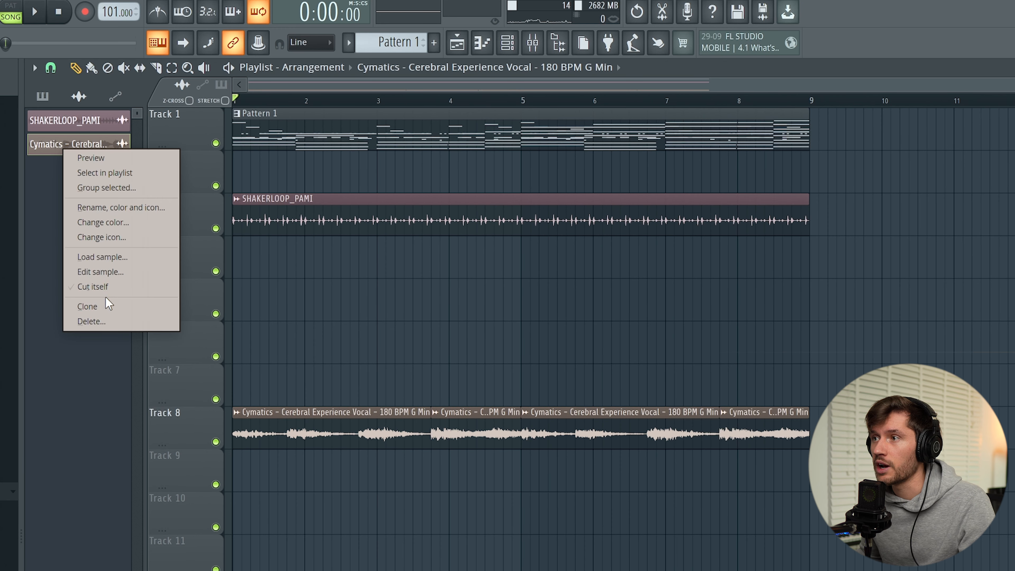
left_click(115, 309)
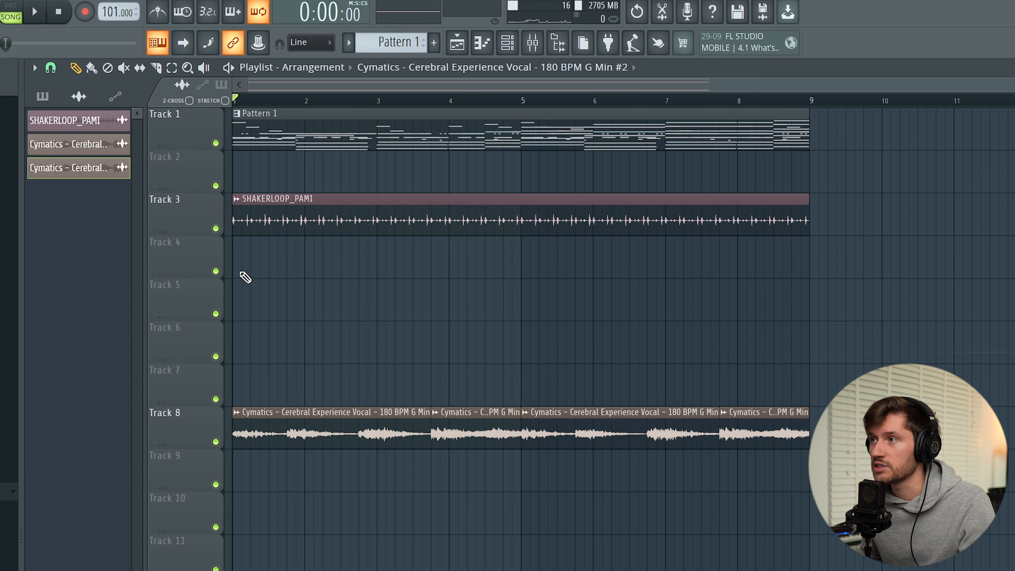
left_click(254, 302)
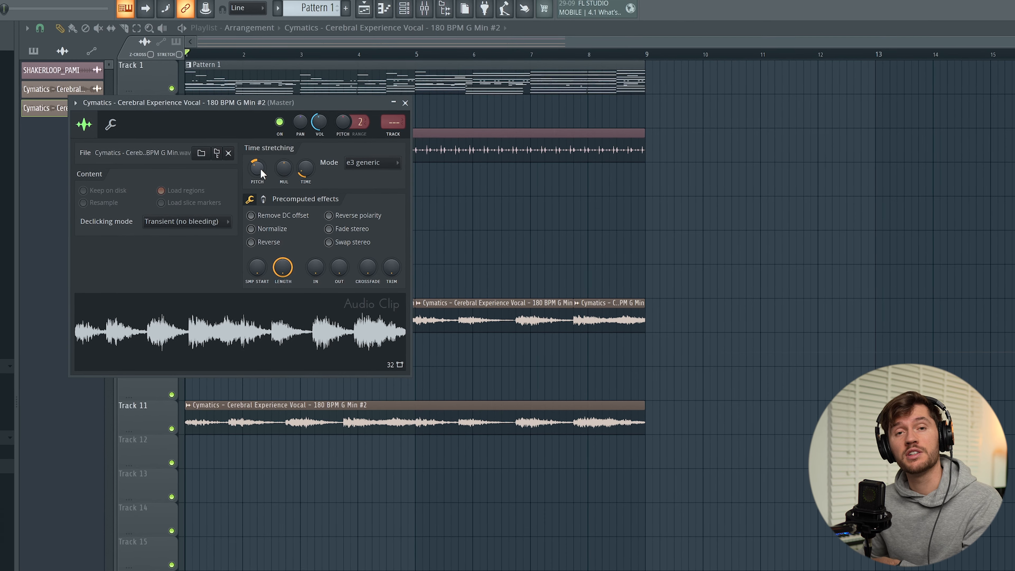
Raise the time-stretch pitch of the cloned Cymatics vocal clip on Track 11, close its settings and start playback.
left_click_drag(259, 168, 259, 108)
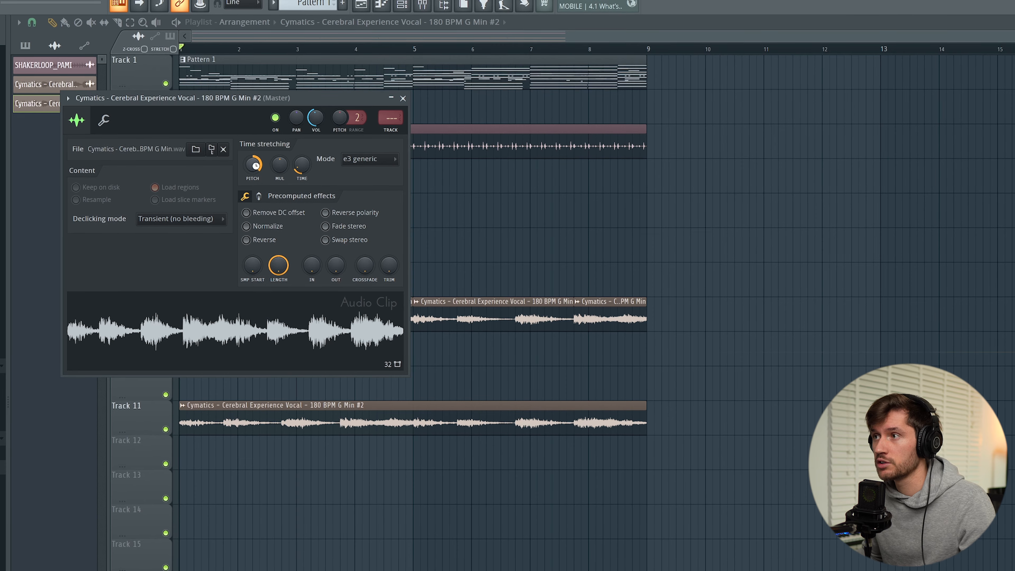
left_click(403, 99)
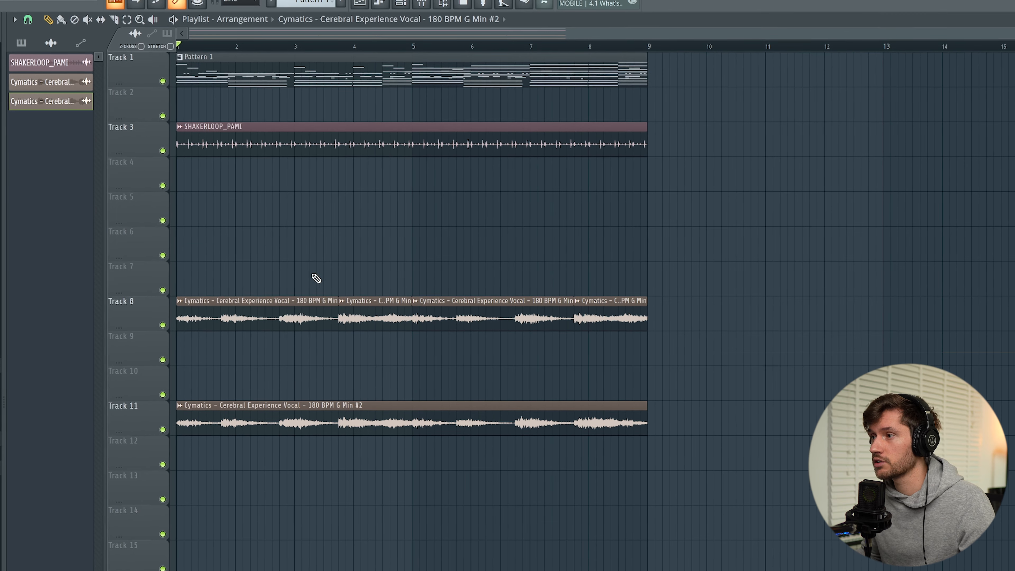
key("space")
Open the cloned Cymatics vocal clip's settings and route the vocal to the mixer starting at insert 30.
double_click(227, 419)
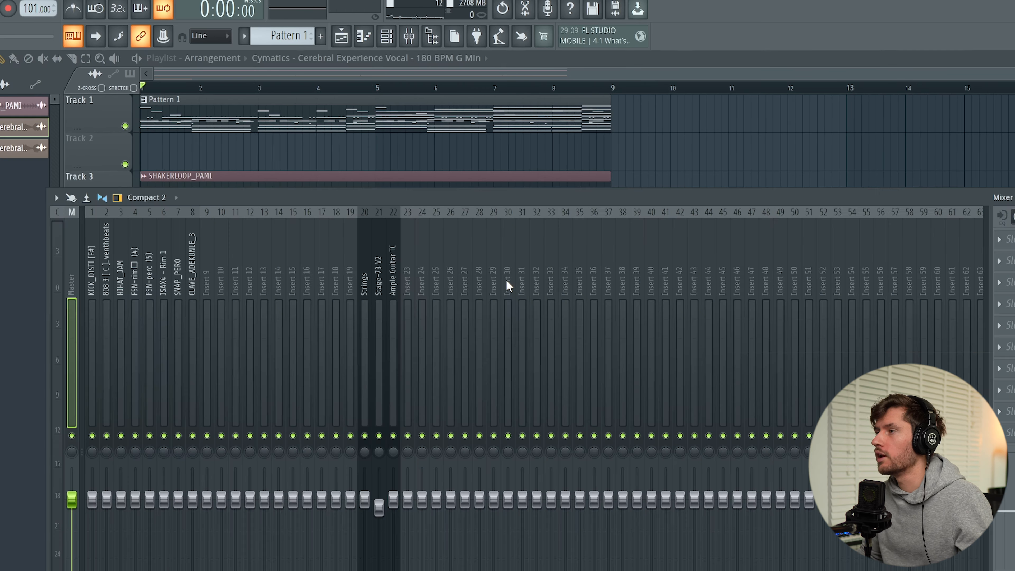
right_click(507, 283)
left_click(665, 364)
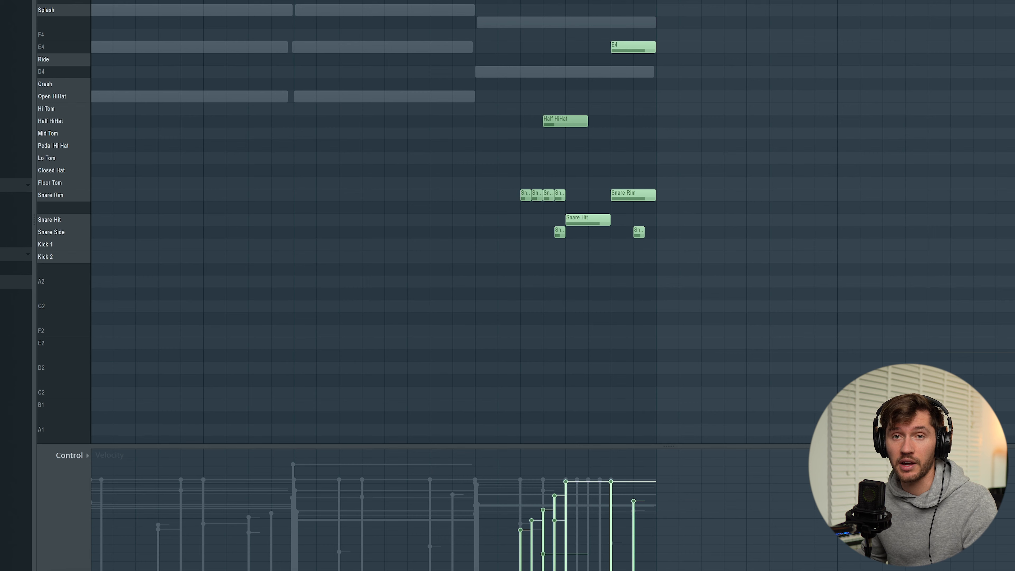
Play the drum fill, route the HQ Funk Kit to mixer insert 15 and load Fruity Reeverb 2 in its first slot.
key("space")
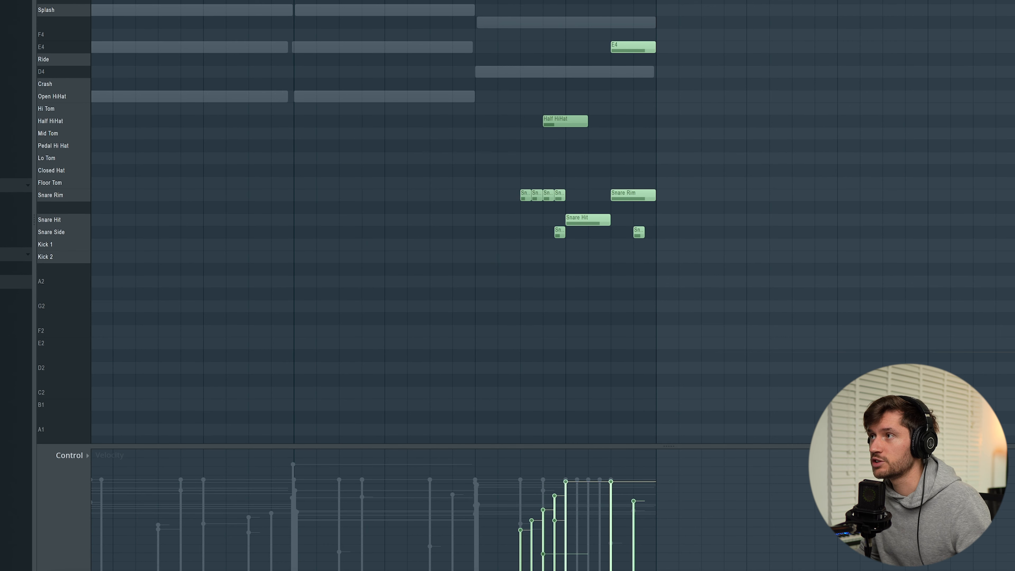
key("F6")
key("F9")
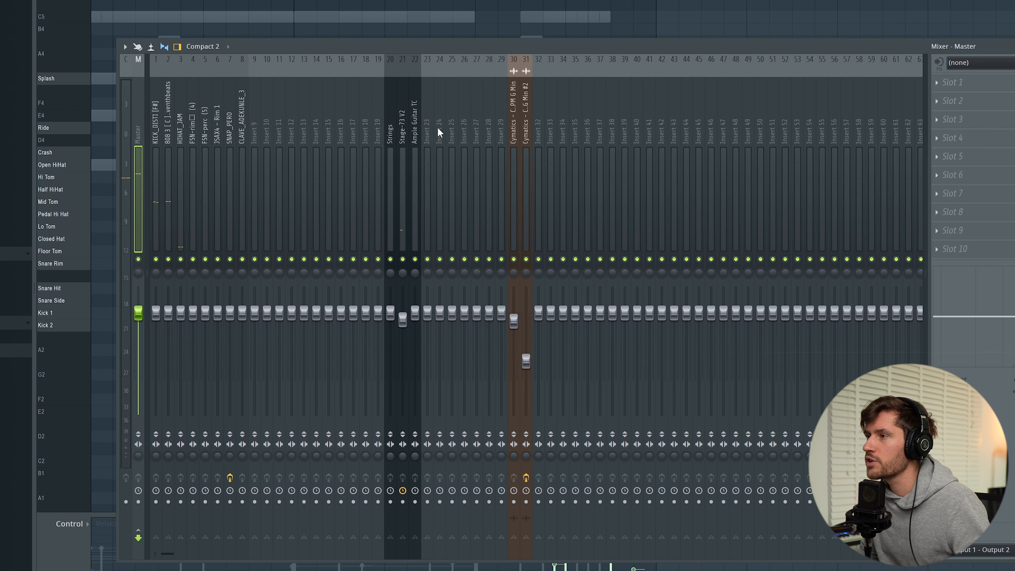
right_click(327, 127)
mouse_move(374, 188)
left_click(545, 188)
left_click(969, 92)
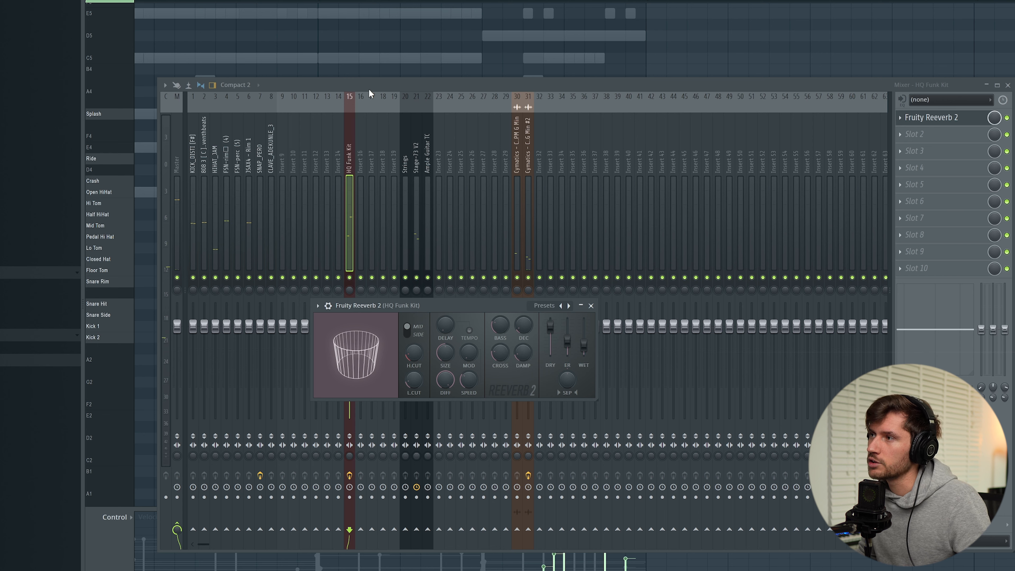
key("Escape")
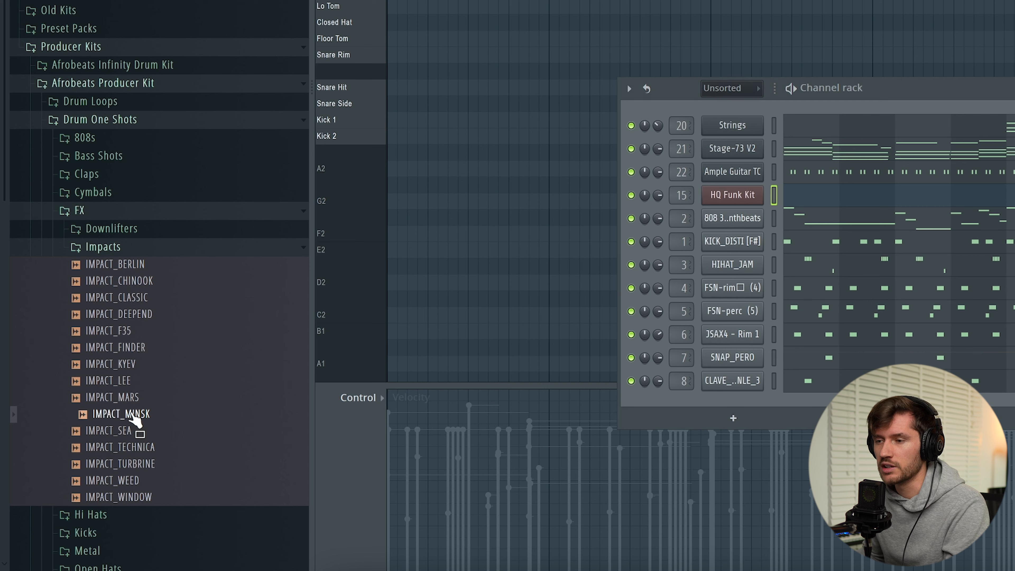
Add the IMPACT_MINSK sample to the channel rack, place a C5 note at the pattern's start and raise its velocity slightly.
left_click_drag(752, 364, 743, 398)
key("F7")
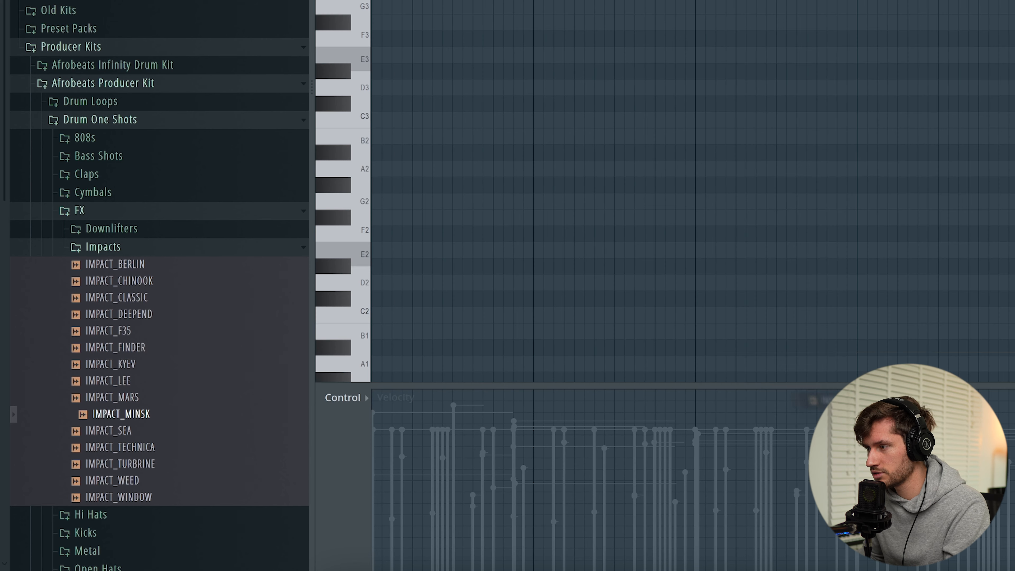
scroll(519, 240, "up", 3)
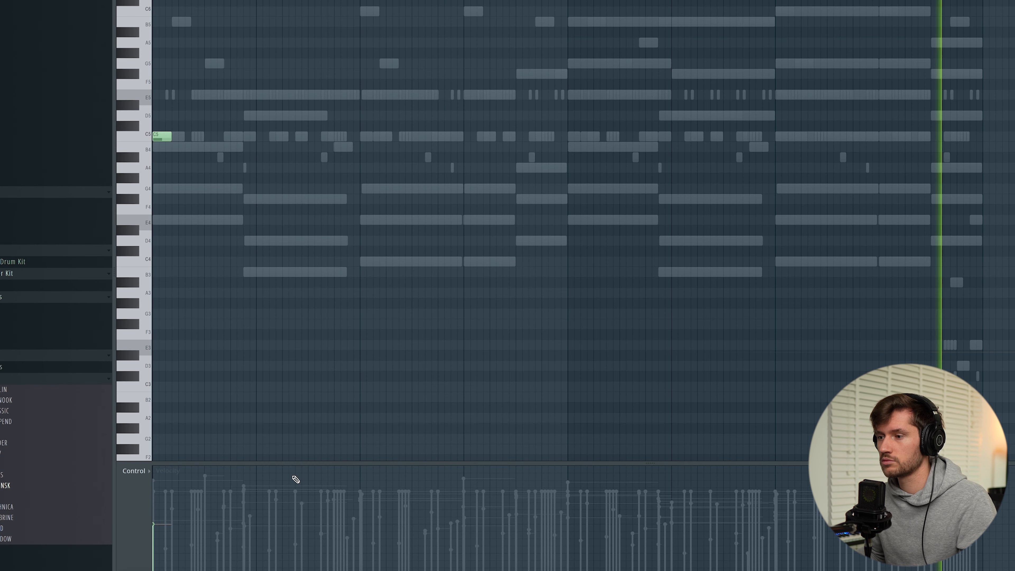
left_click(177, 523)
left_click(170, 520)
key("space")
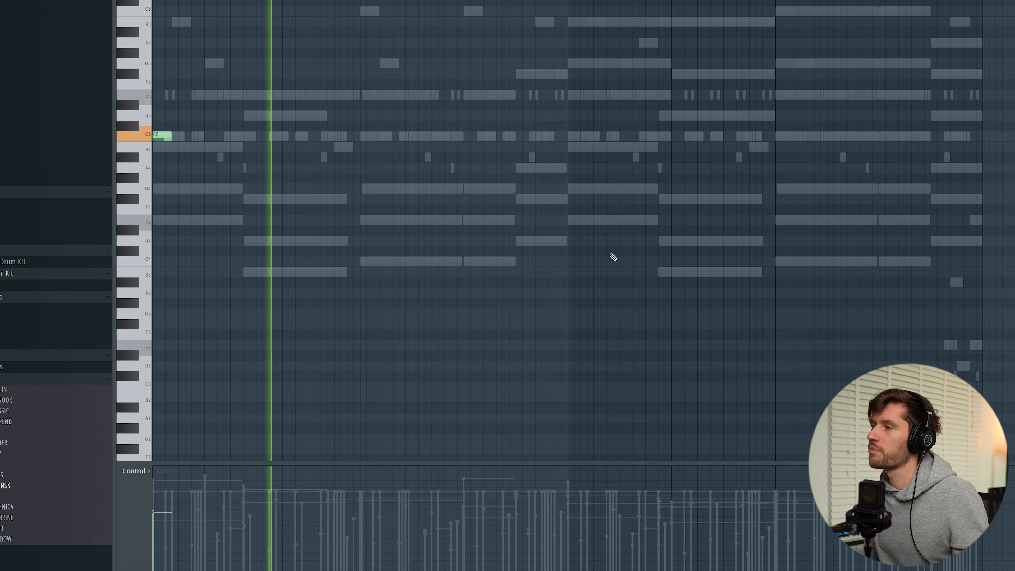
scroll(613, 257, "up", 3)
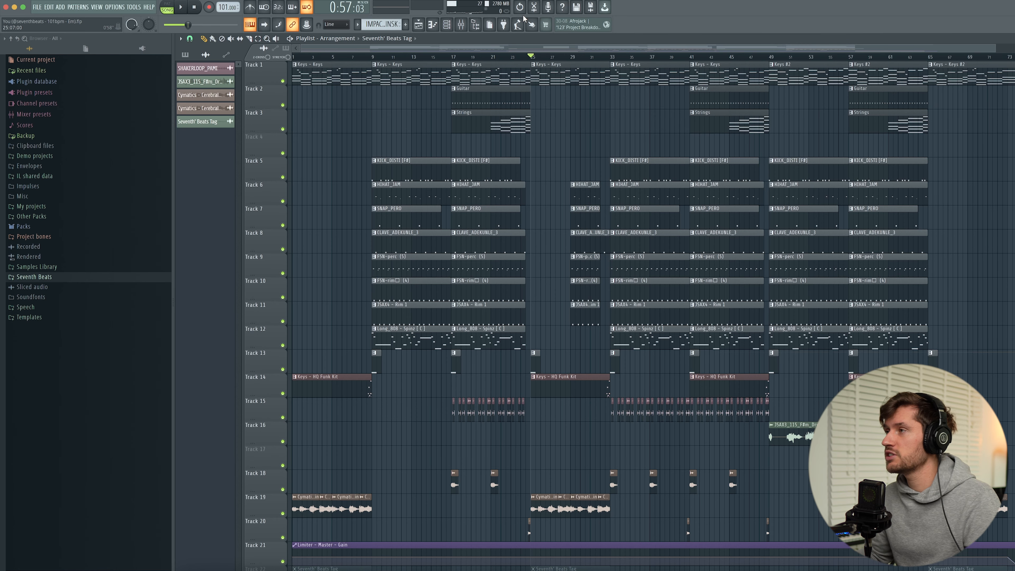
Follow the playback of the full arrangement through its later sections in the playlist.
left_click_drag(530, 57, 1012, 57)
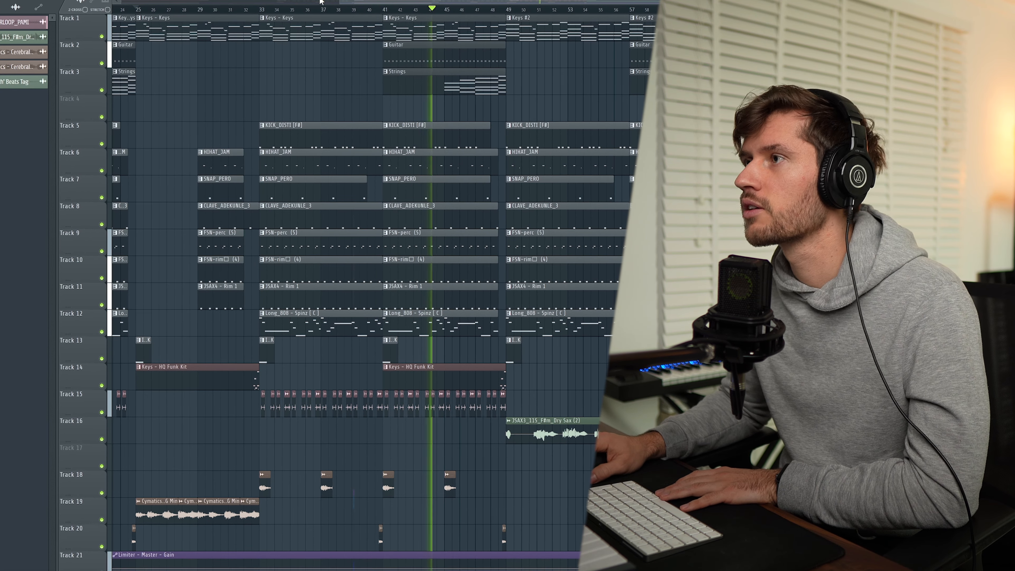
left_click_drag(339, 1, 465, 2)
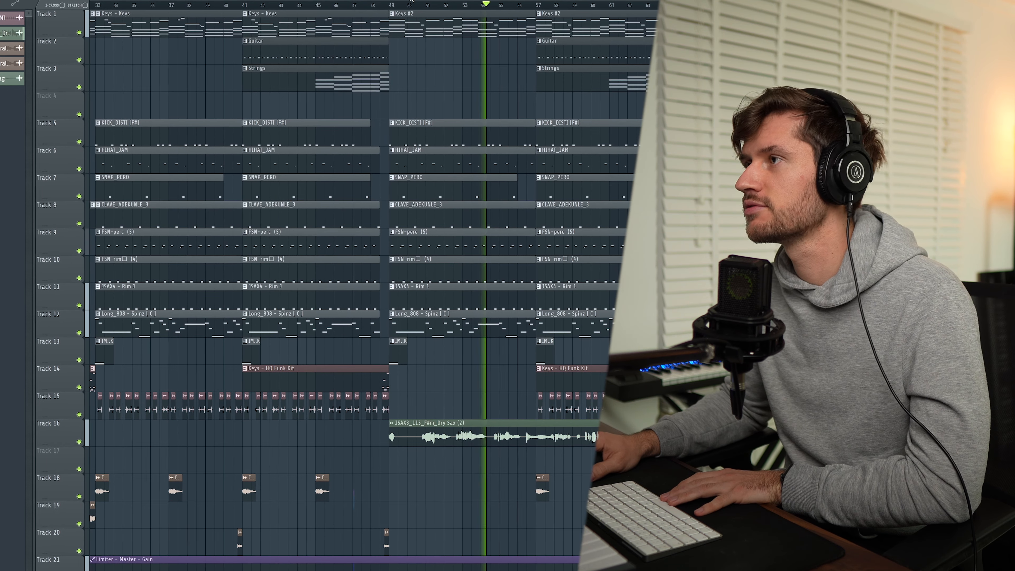
left_click_drag(410, 0, 544, 1)
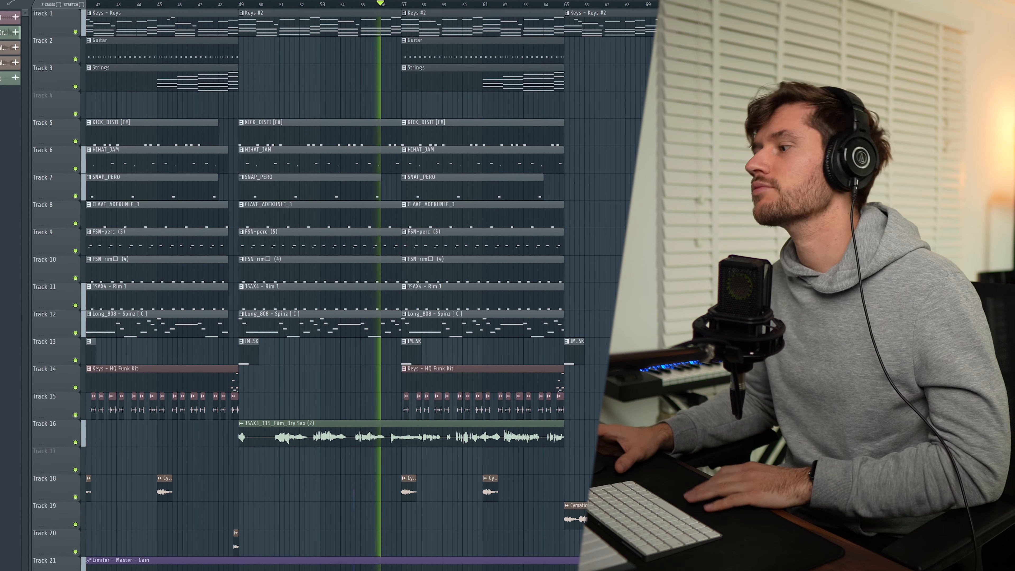